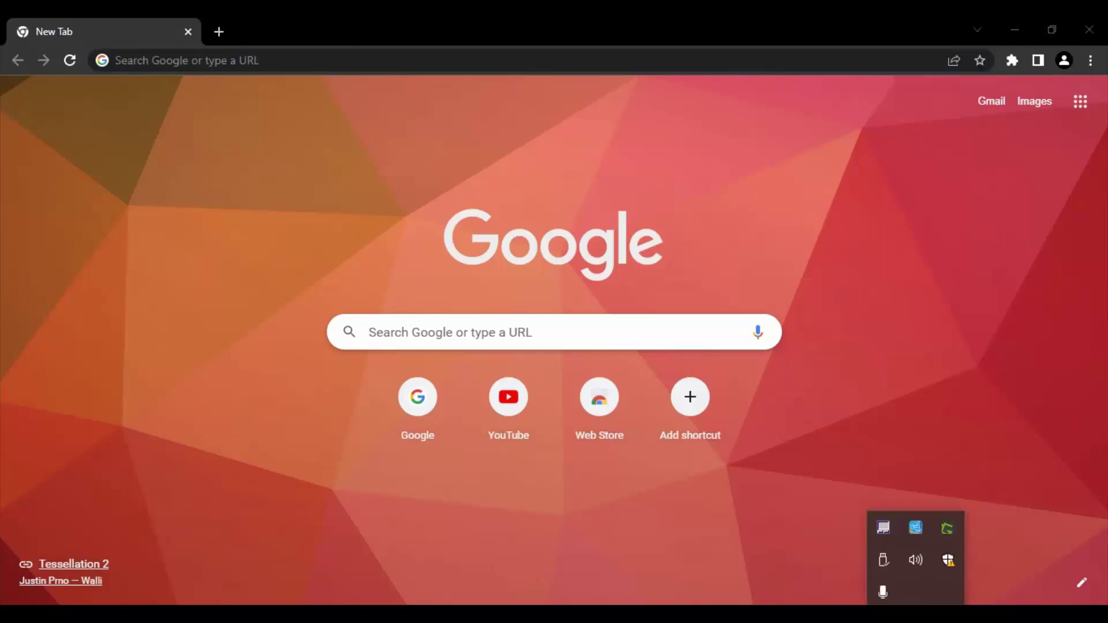
- Dismiss the system tray icons flyout
key(Escape)
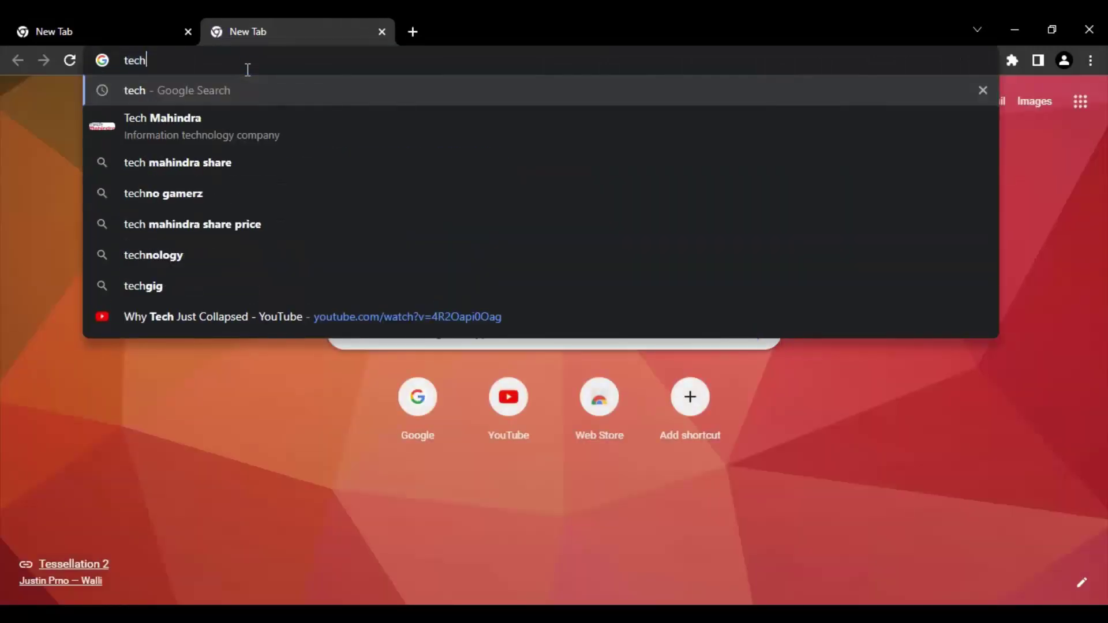
- Run the Google search for tech and open the ET Tech result in a background tab
key(Return)
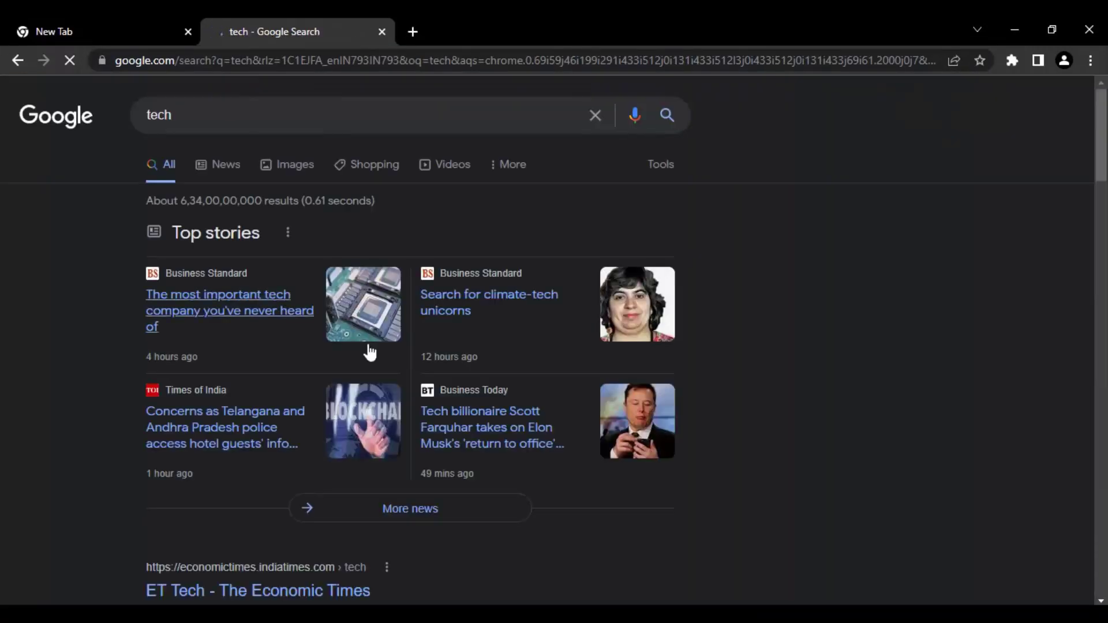
right_click(228, 311)
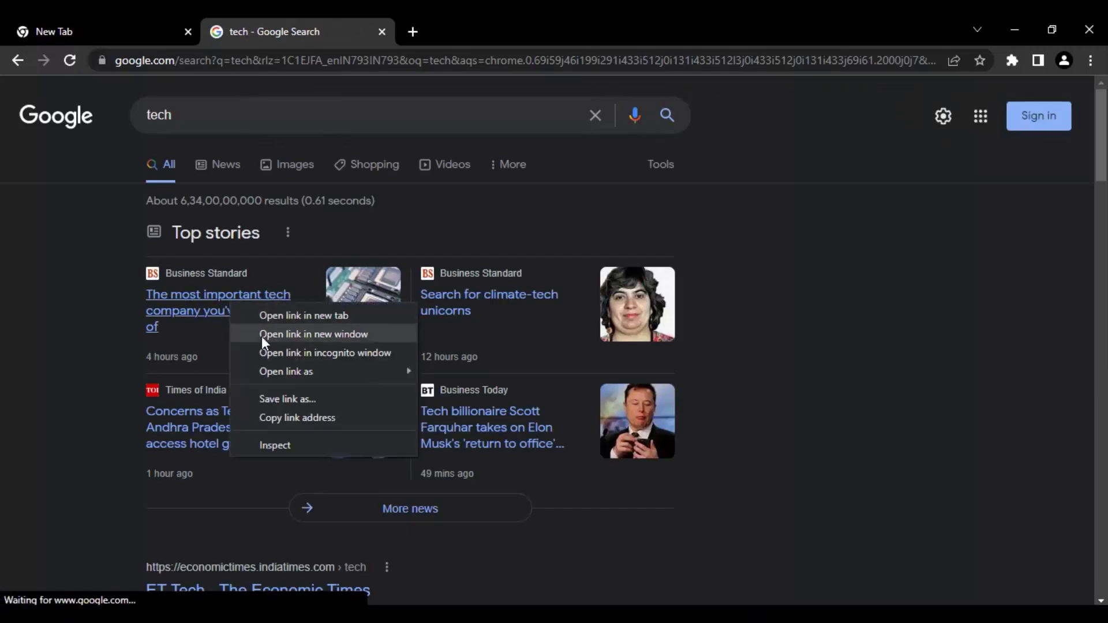
scroll(161, 372, down, 7)
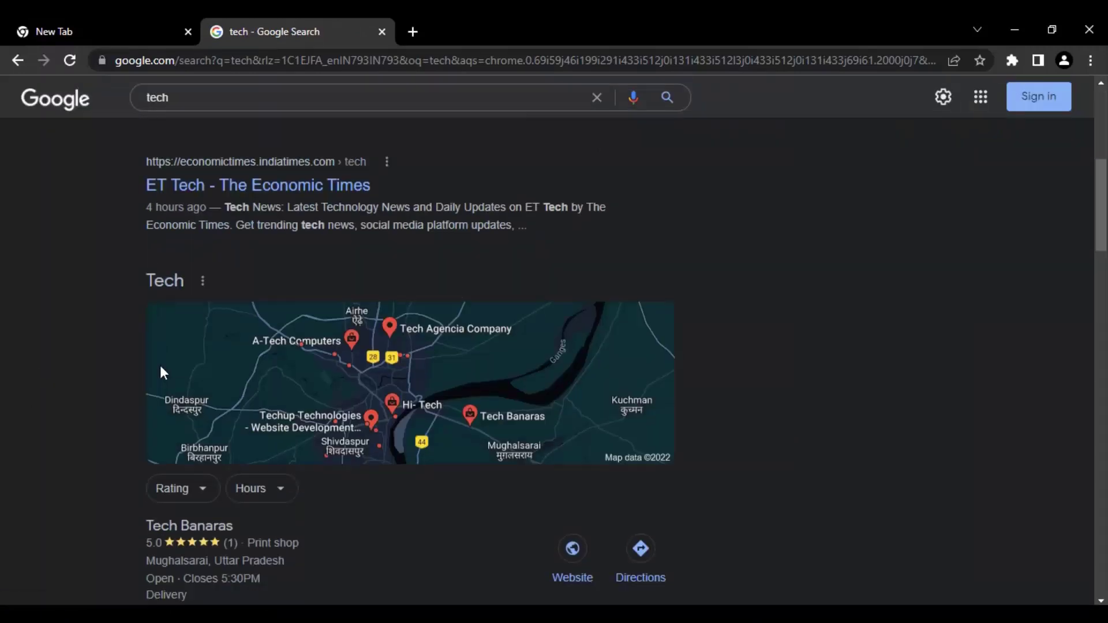
middle_click(316, 186)
- Open the Tech - The Verge result in a new tab
scroll(323, 218, down, 13)
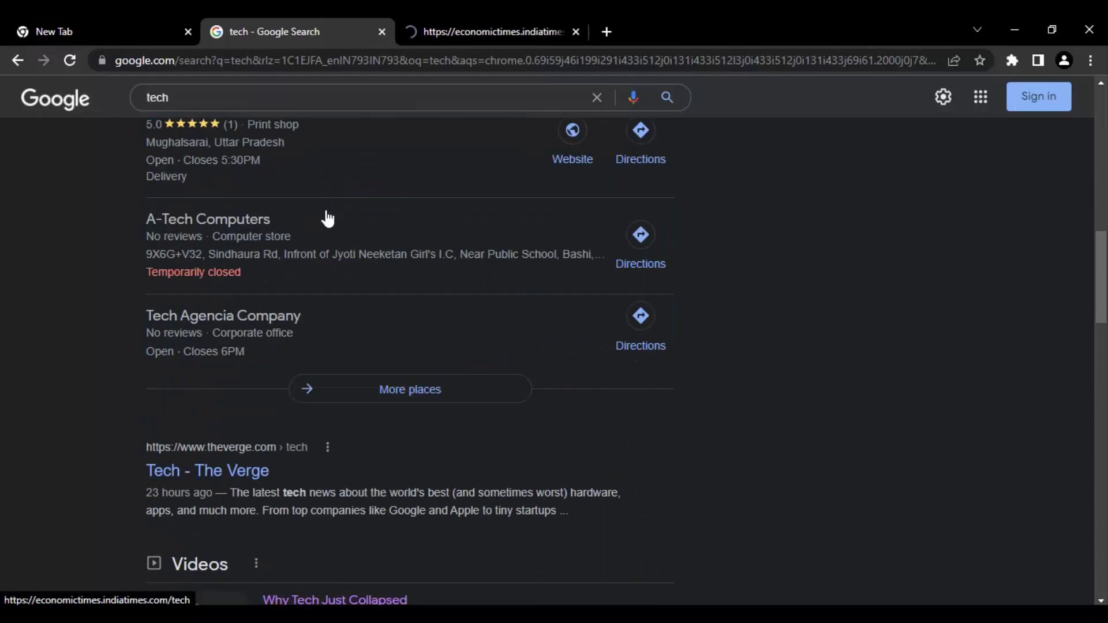
scroll(350, 275, up, 4)
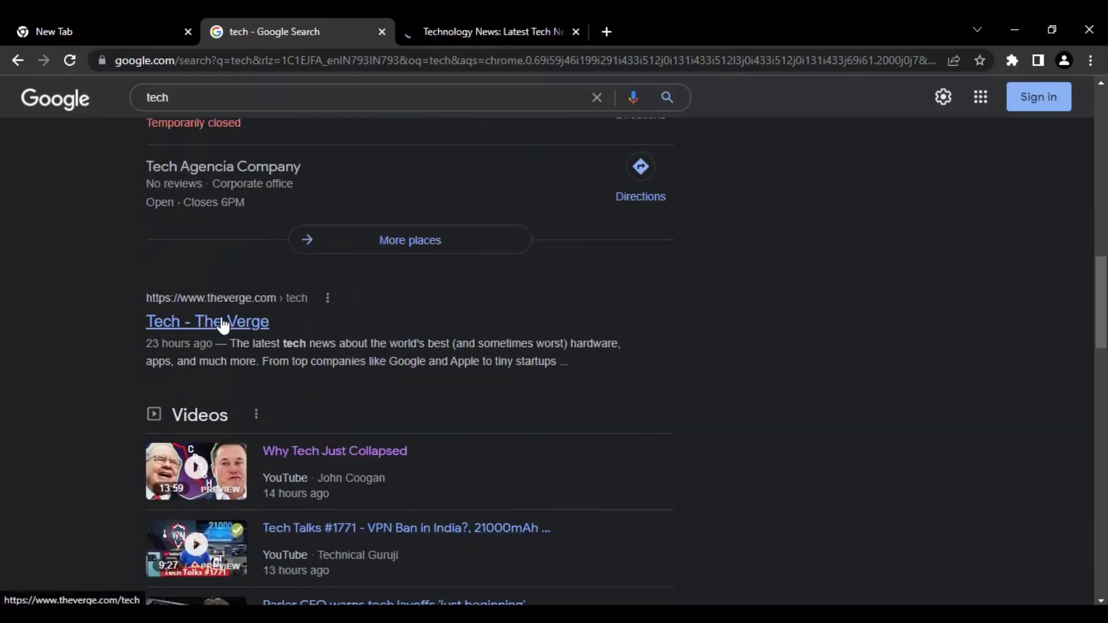
right_click(223, 321)
click(253, 330)
scroll(269, 328, down, 8)
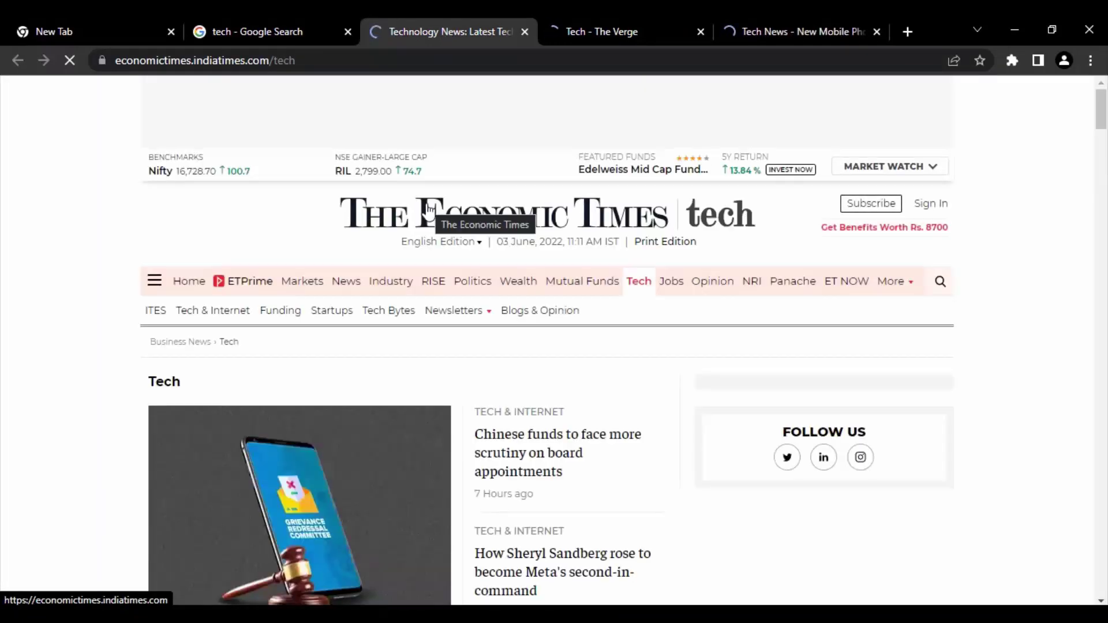
- Open the Tesla trending headline in a new tab and block ET's notification requests
scroll(380, 459, down, 20)
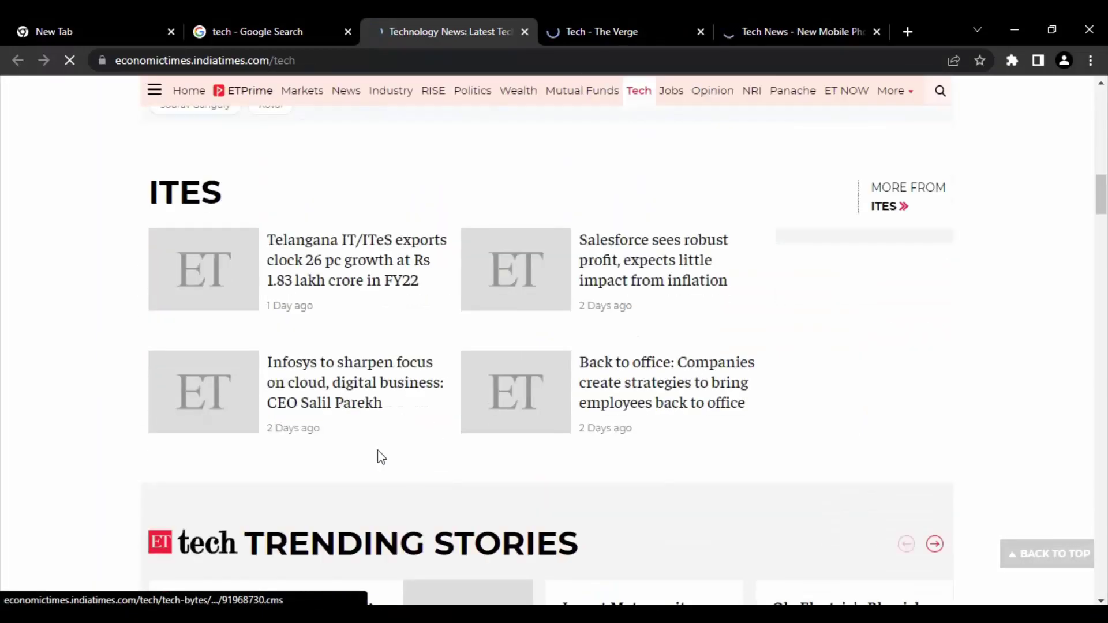
scroll(380, 456, down, 7)
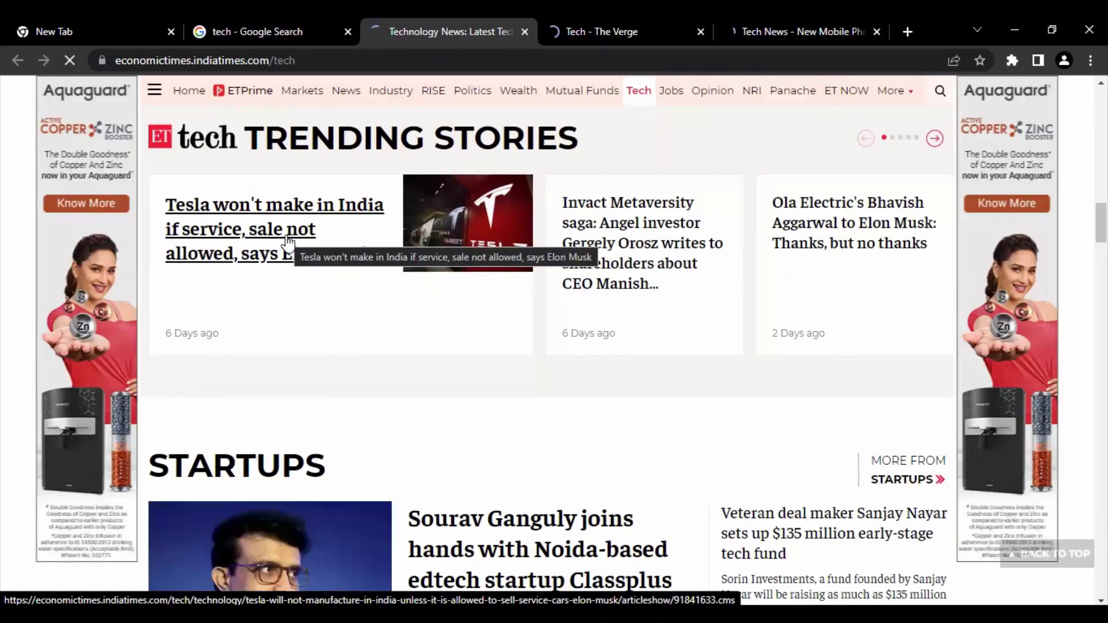
right_click(290, 239)
click(315, 247)
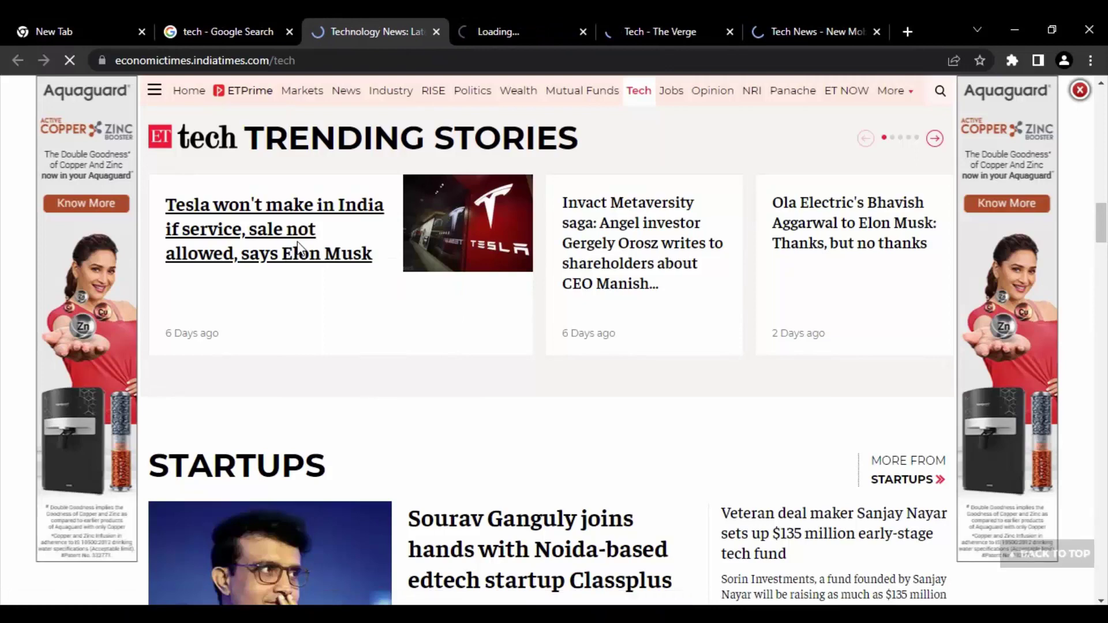
mouse_move(529, 93)
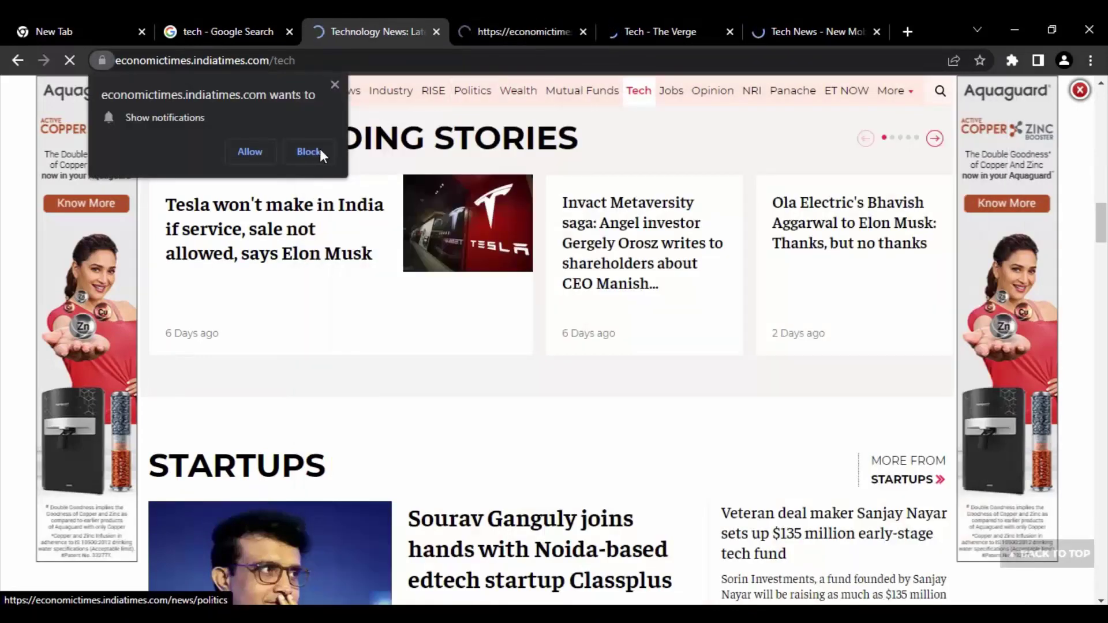
click(299, 152)
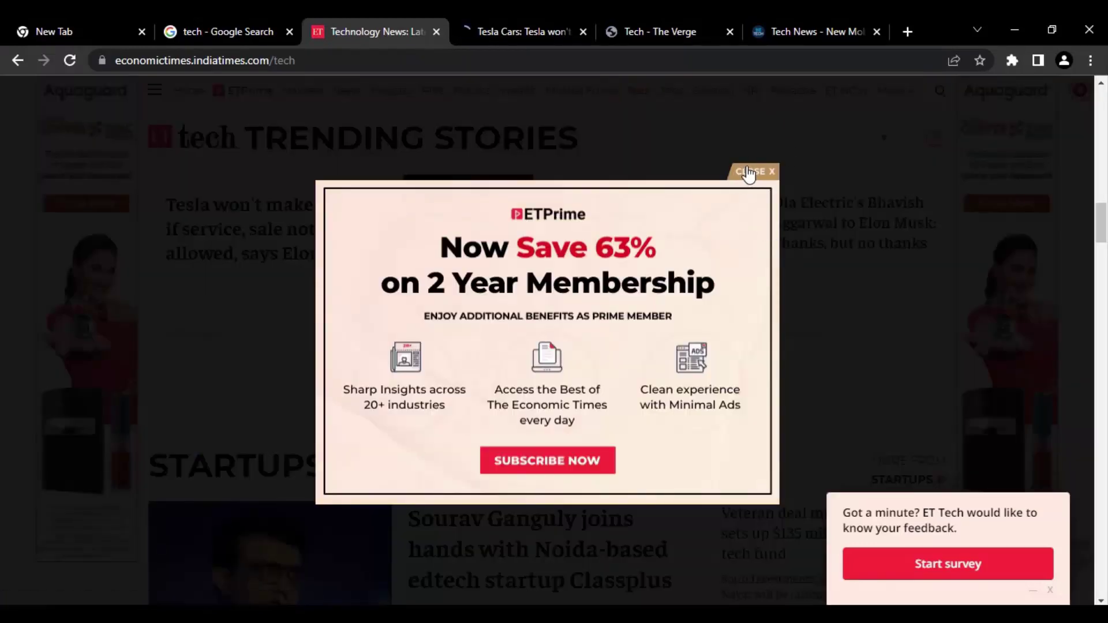
- Close the ETPrime membership popup on the ET Tech page
click(743, 173)
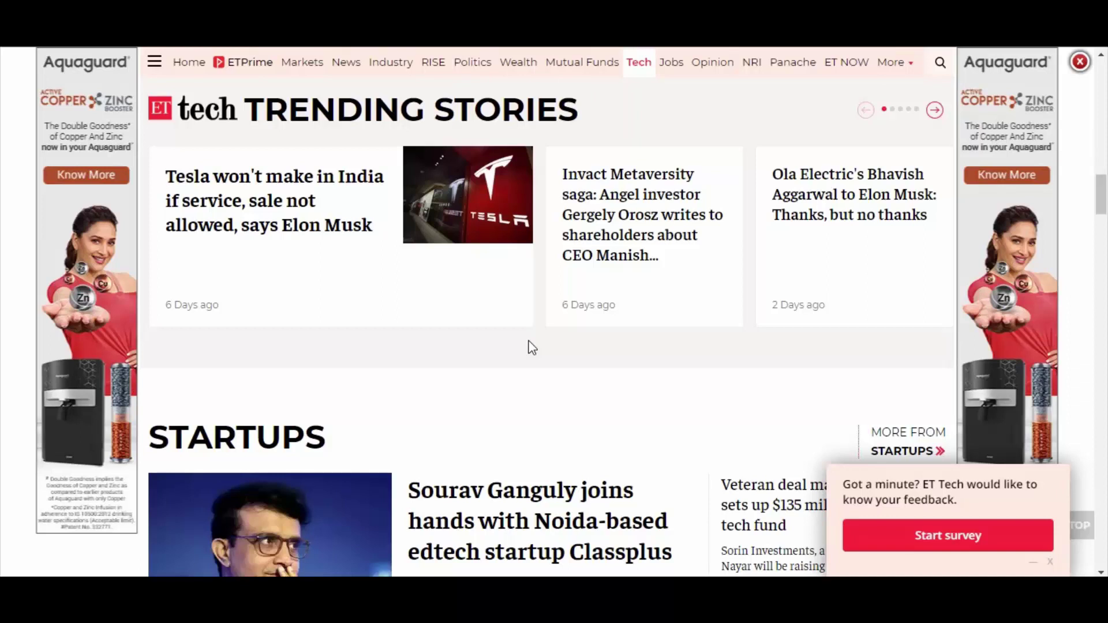
- Switch through the six tabs in order: new tab, Google results, ET, Tesla, The Verge, HT Tech
key(ctrl+t)
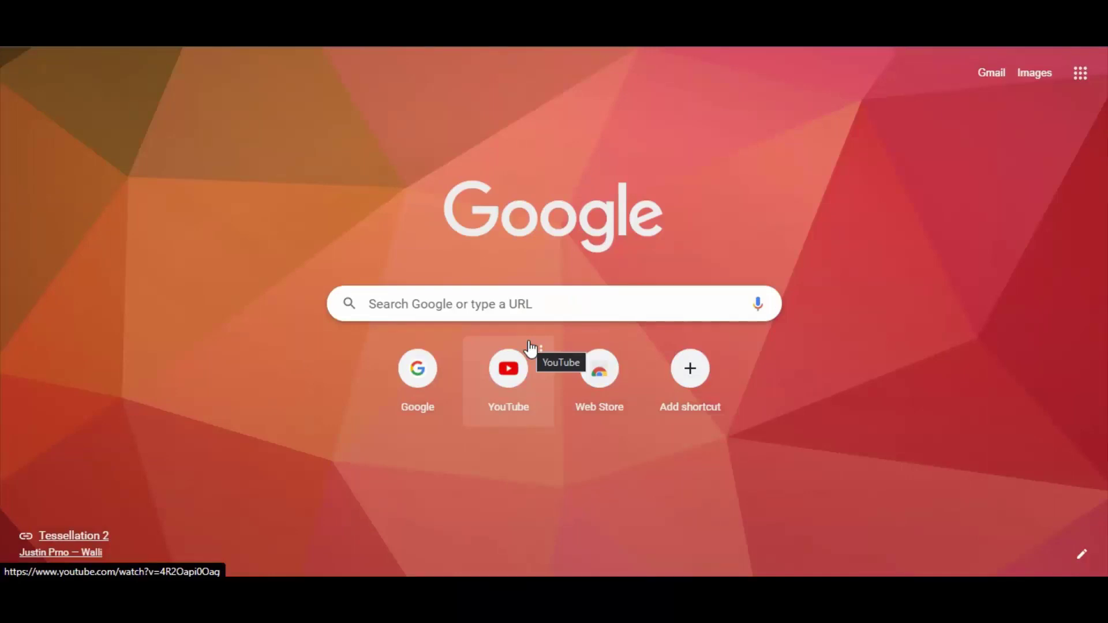
key(ctrl+w)
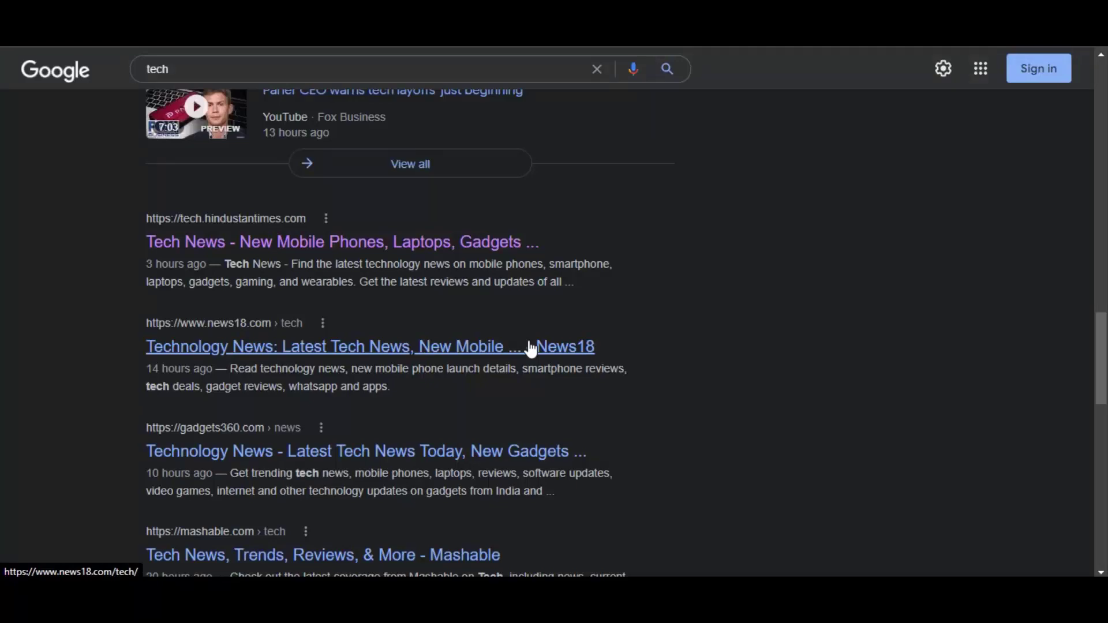
key(ctrl+w)
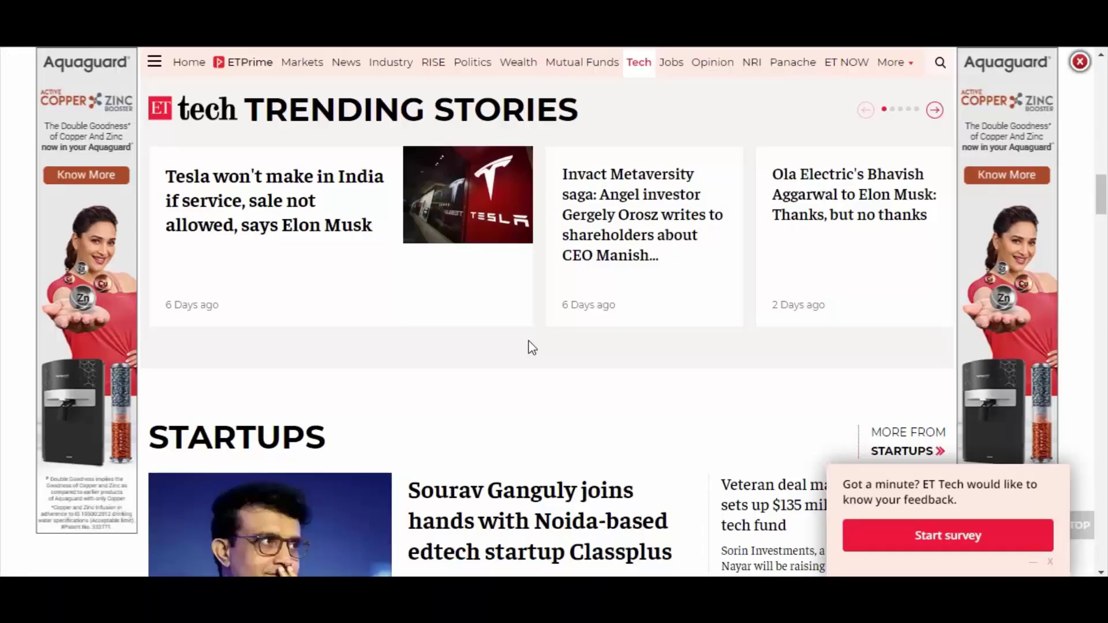
key(ctrl+w)
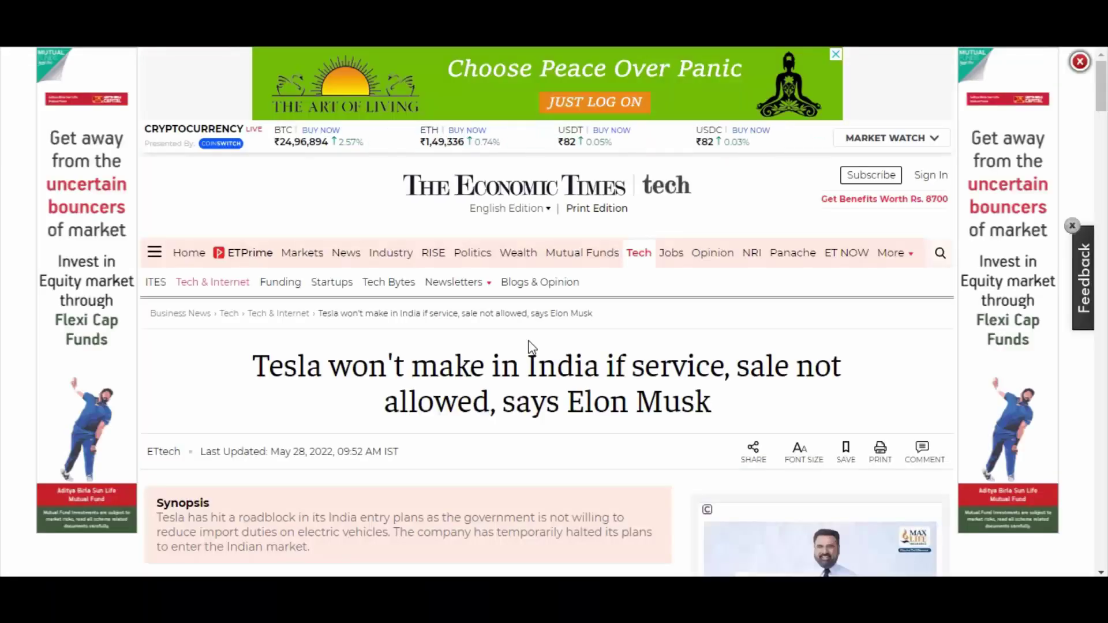
key(ctrl+w)
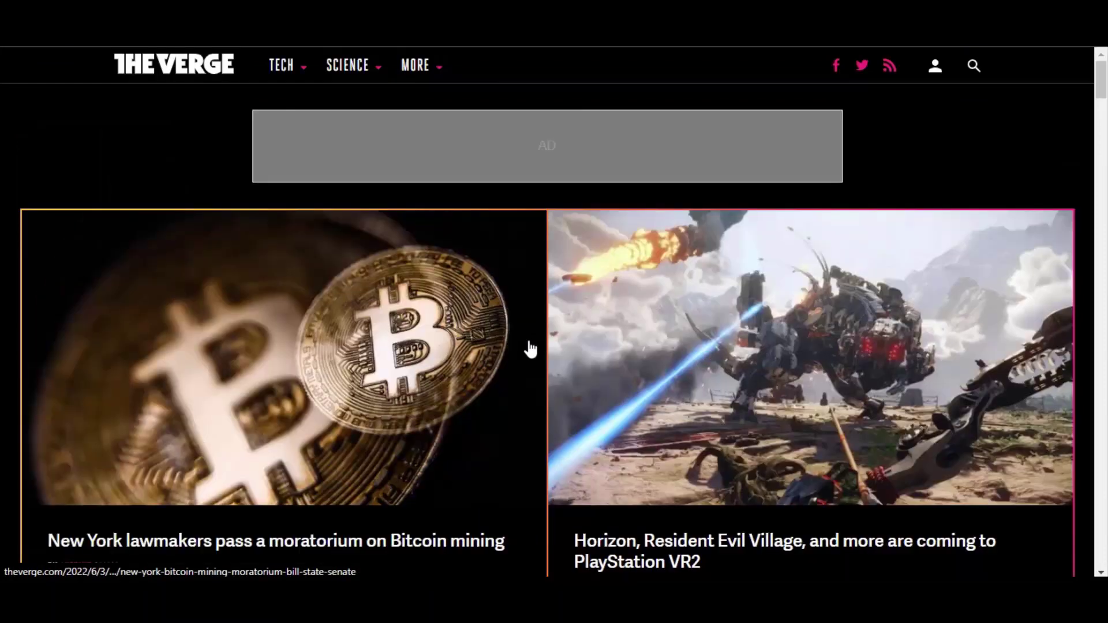
key(ctrl+w)
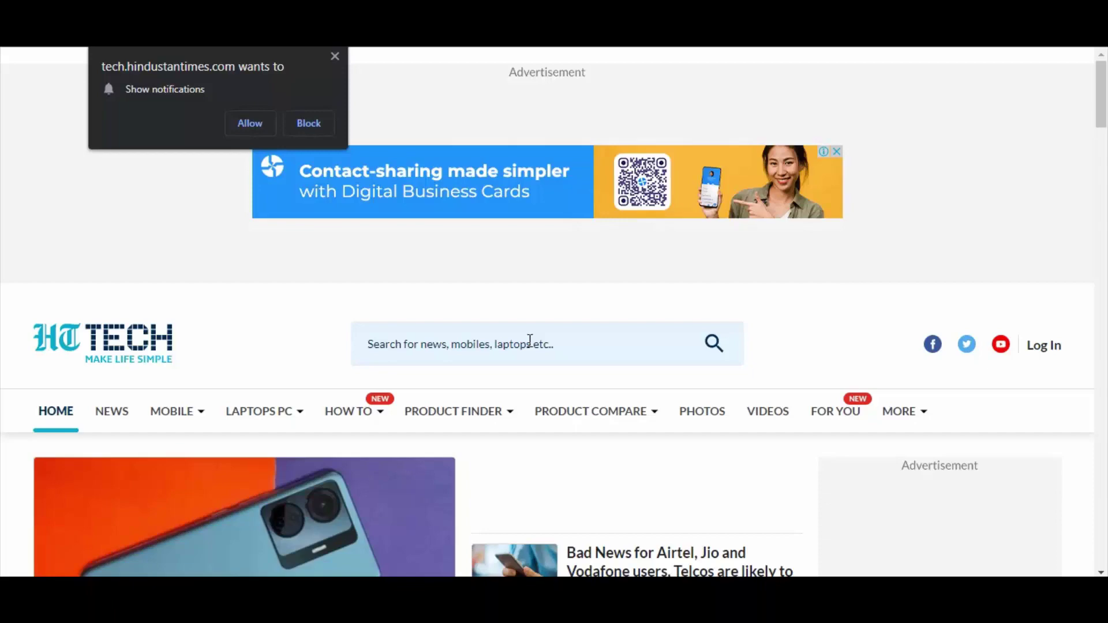
- Open the HT Tech Airtel, Jio and Vodafone tariff hike article and scroll to Related Stories
scroll(548, 343, down, 6)
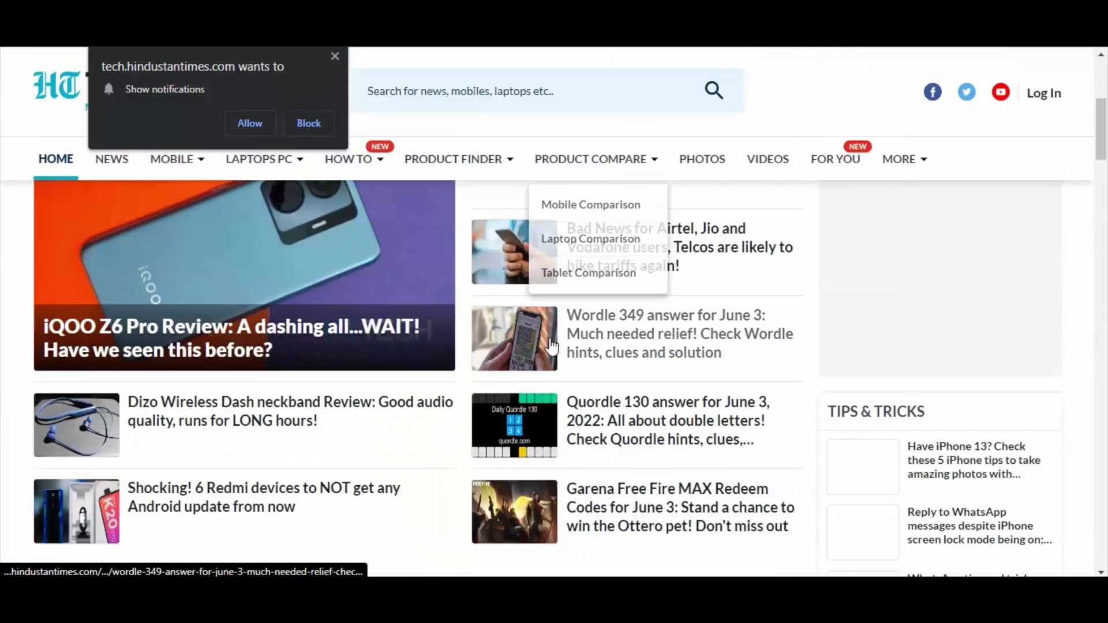
scroll(551, 346, down, 7)
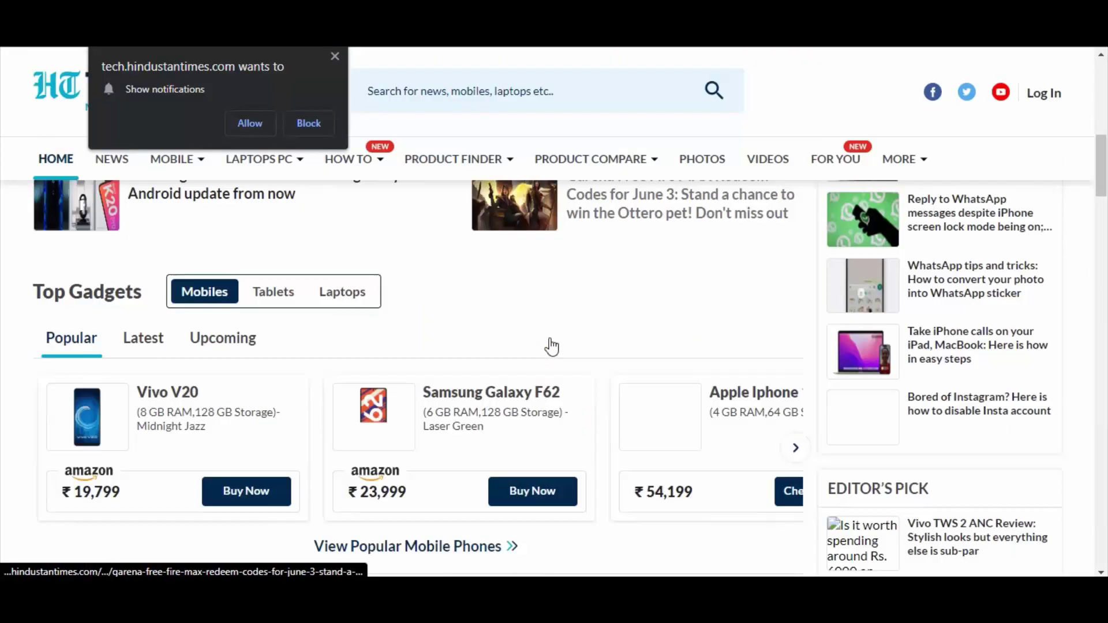
scroll(552, 346, down, 6)
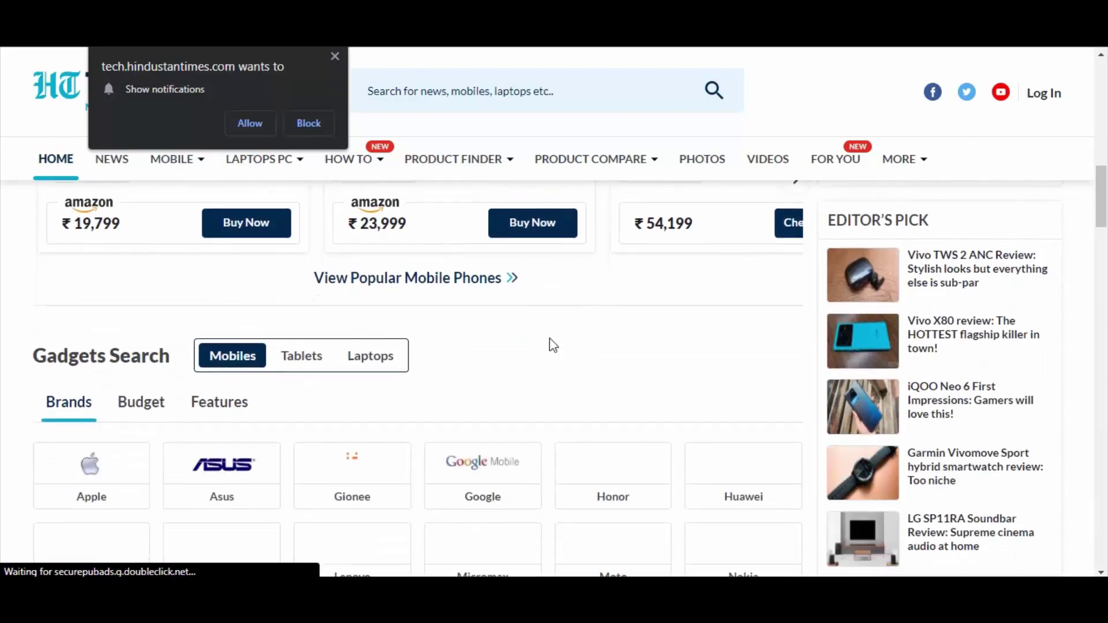
scroll(552, 343, up, 12)
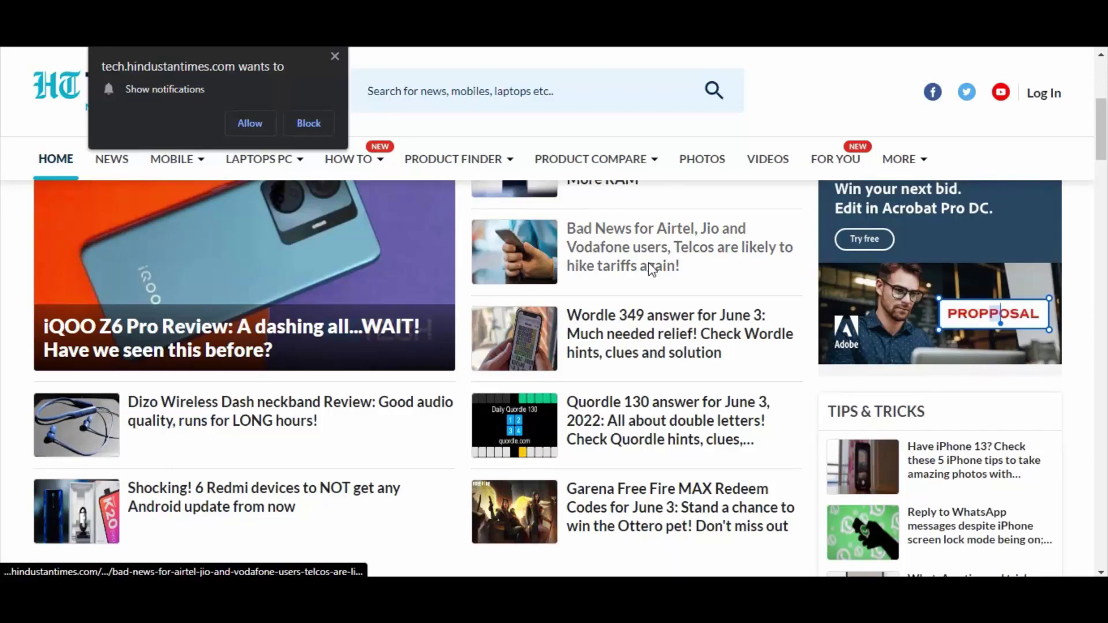
click(651, 269)
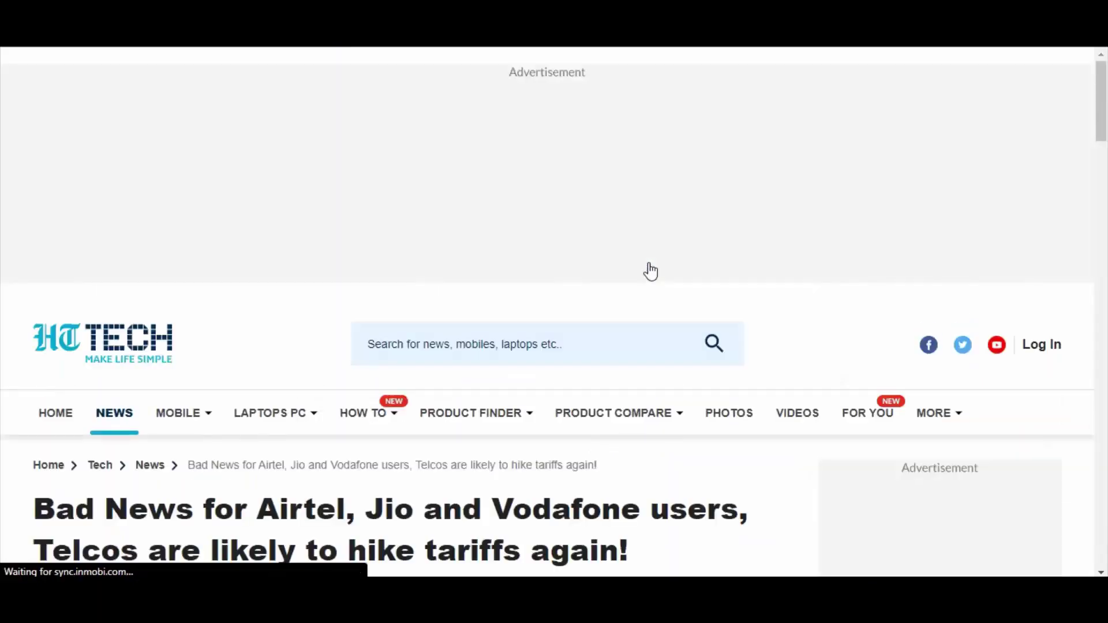
scroll(551, 424, down, 15)
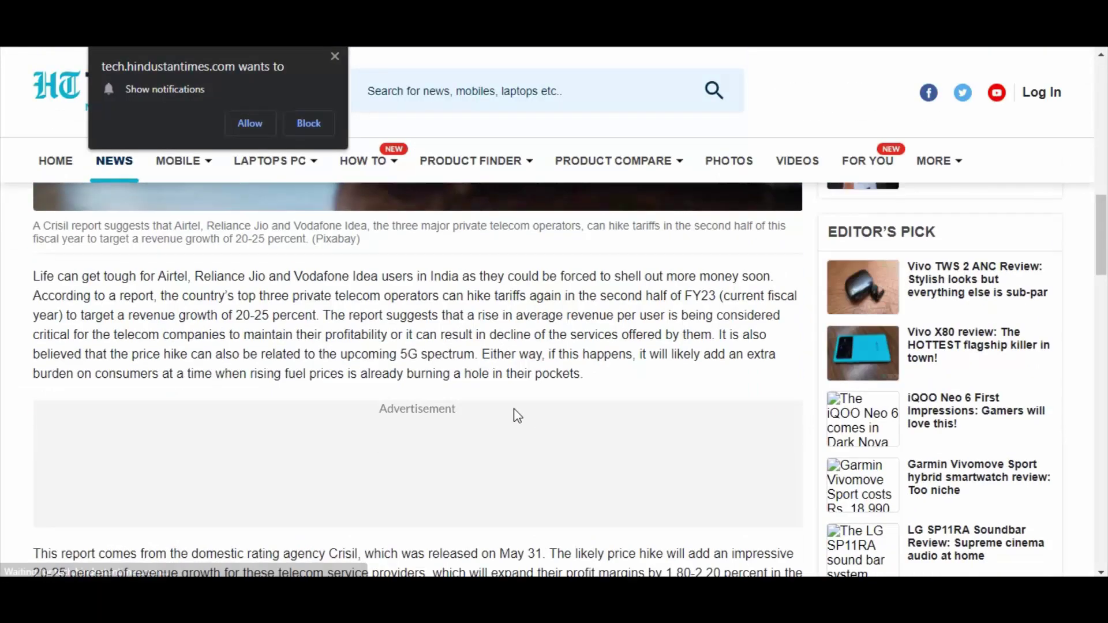
scroll(430, 404, down, 4)
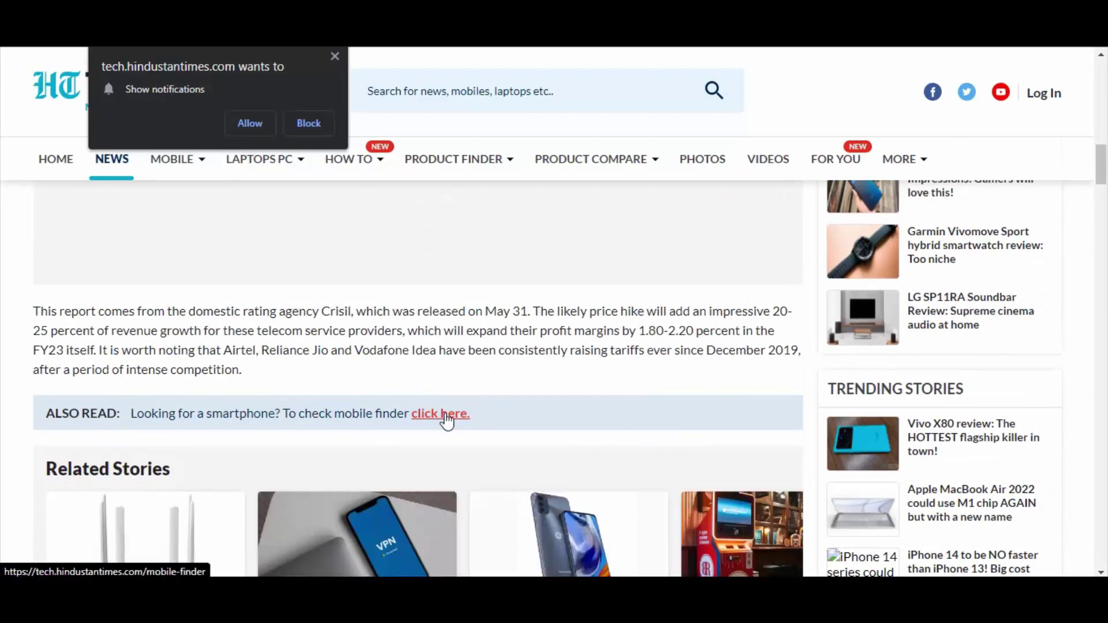
scroll(483, 370, down, 3)
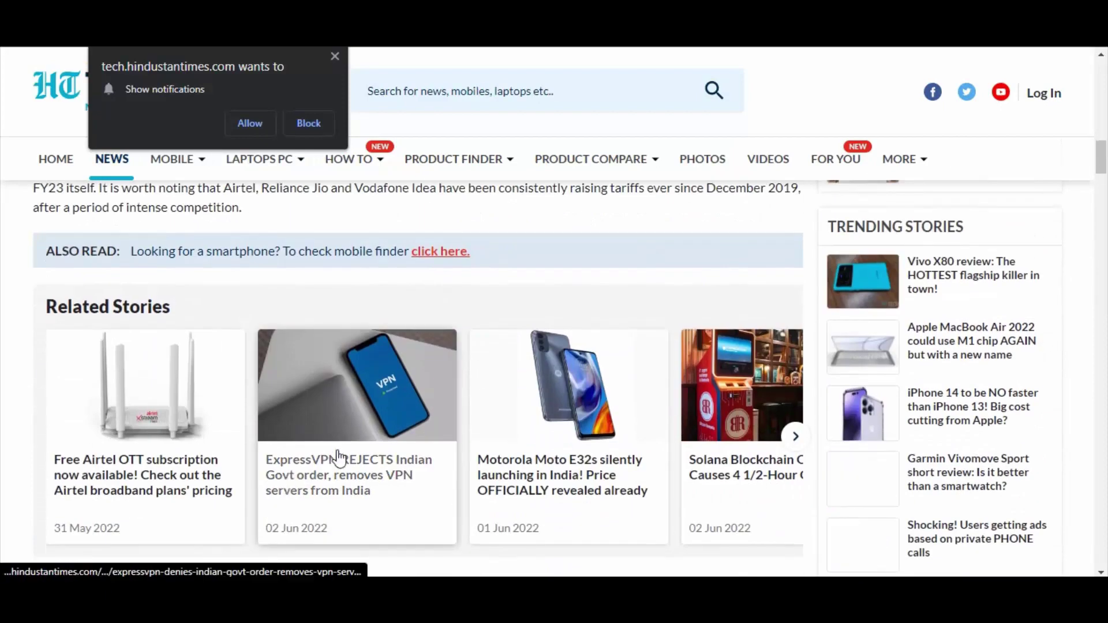
- Open the ExpressVPN story in a new tab and scroll down the article
right_click(356, 491)
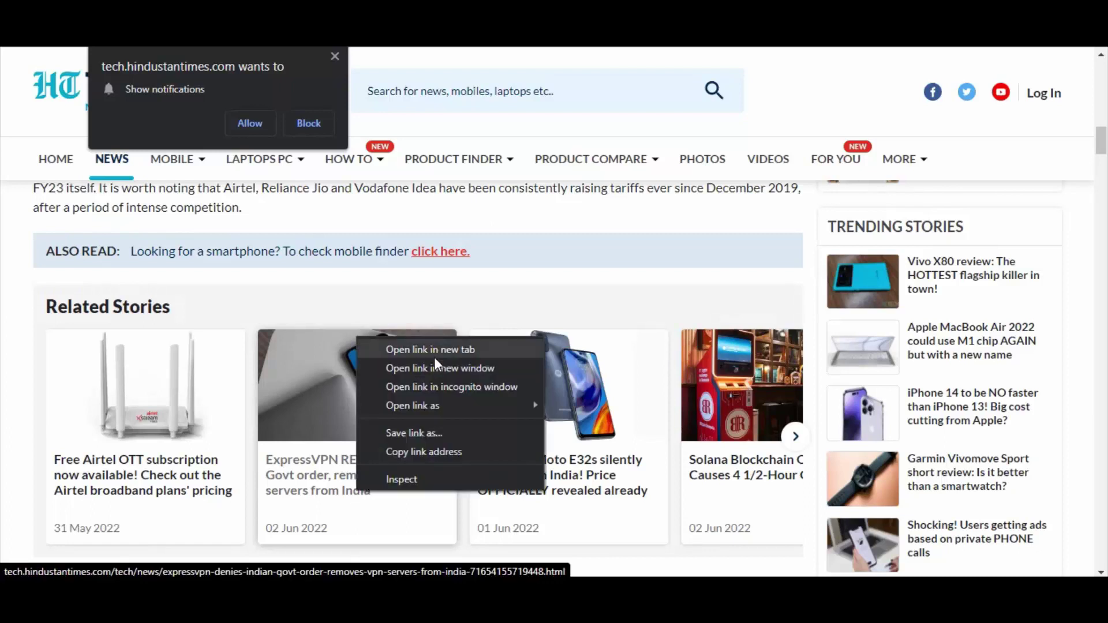
click(575, 287)
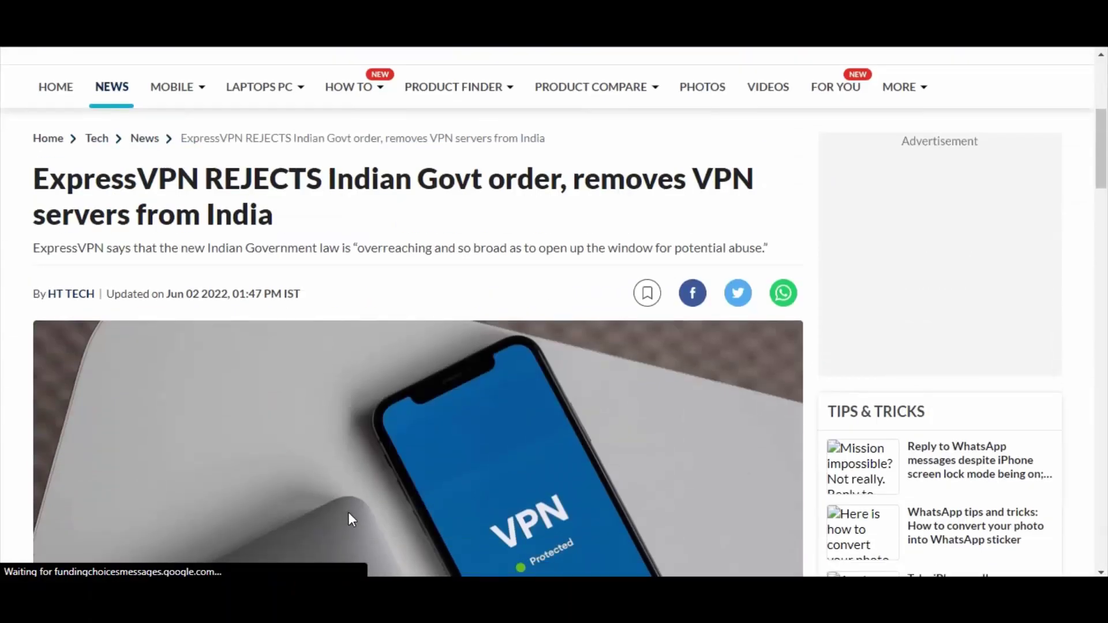
scroll(410, 480, down, 5)
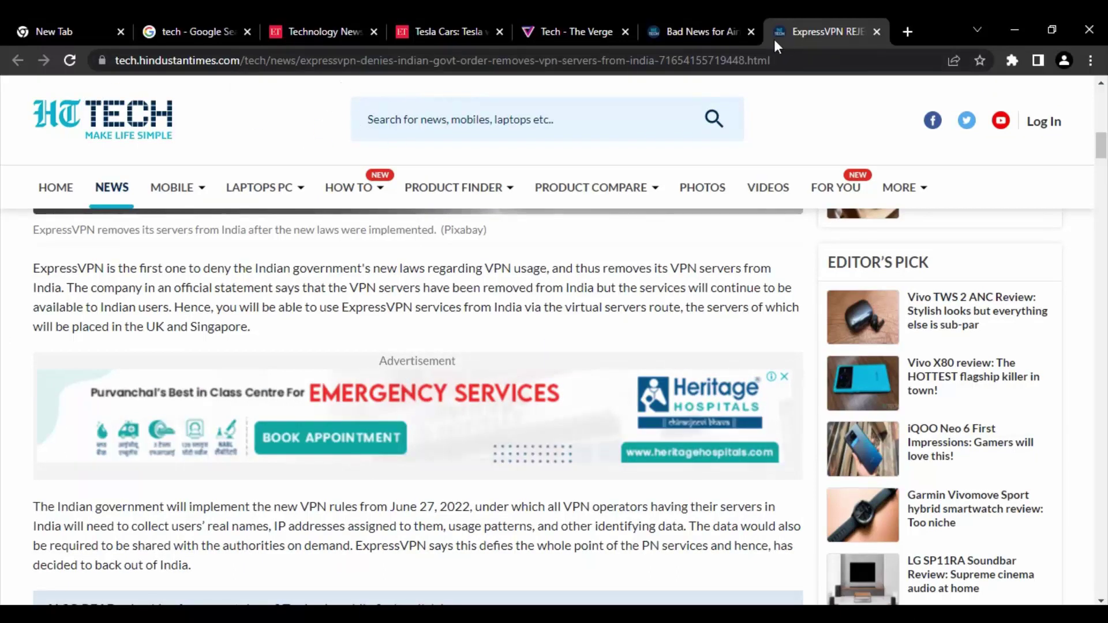
- Exit full screen mode, keeping the ExpressVPN article open
mouse_move(903, 187)
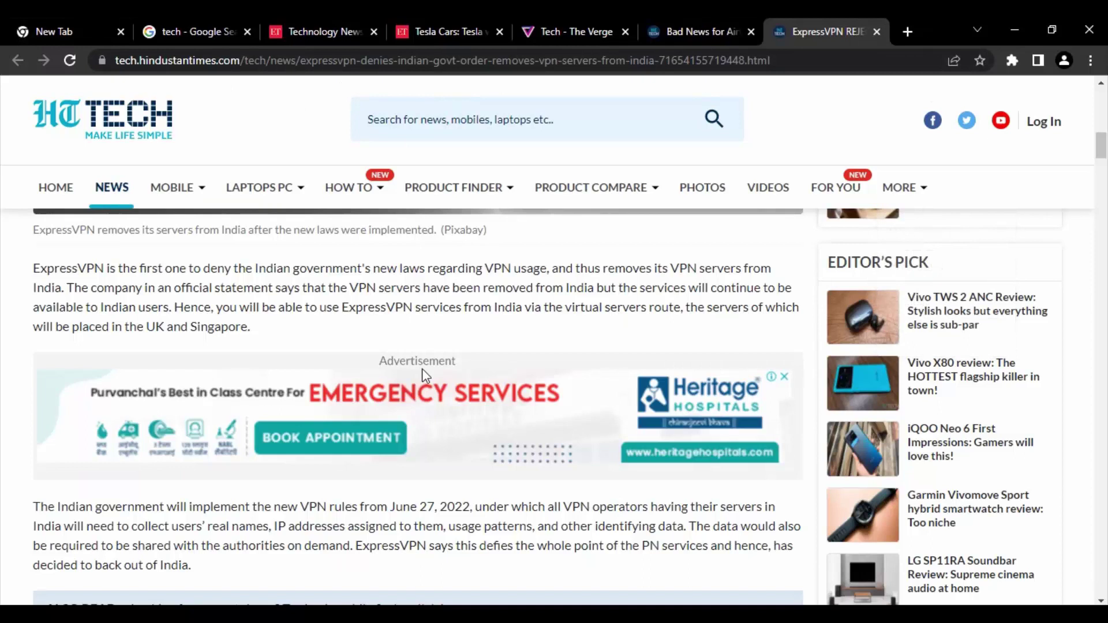